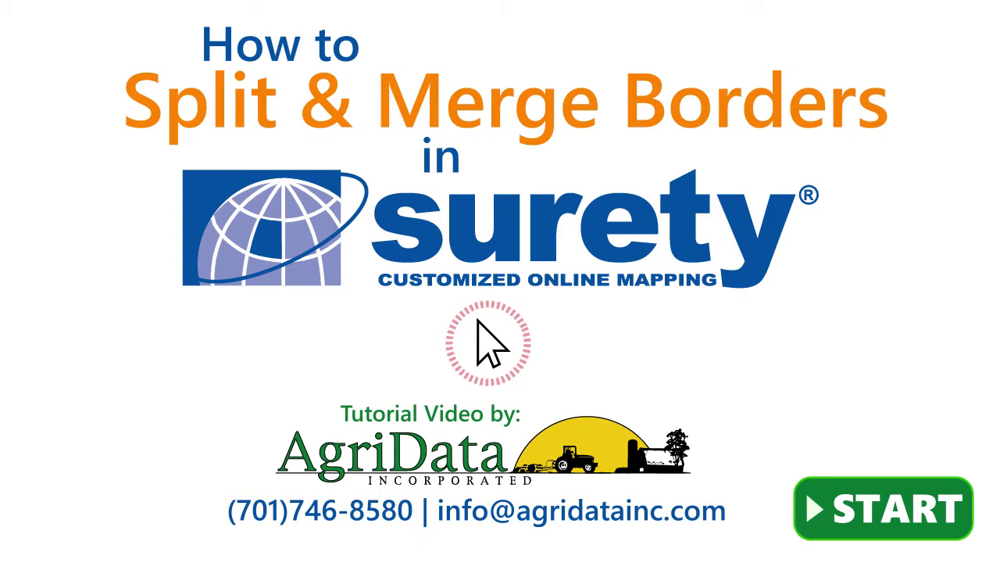
# Start the Surety tutorial to bring up the aerial map of the farm fields.
pyautogui.click(888, 504)
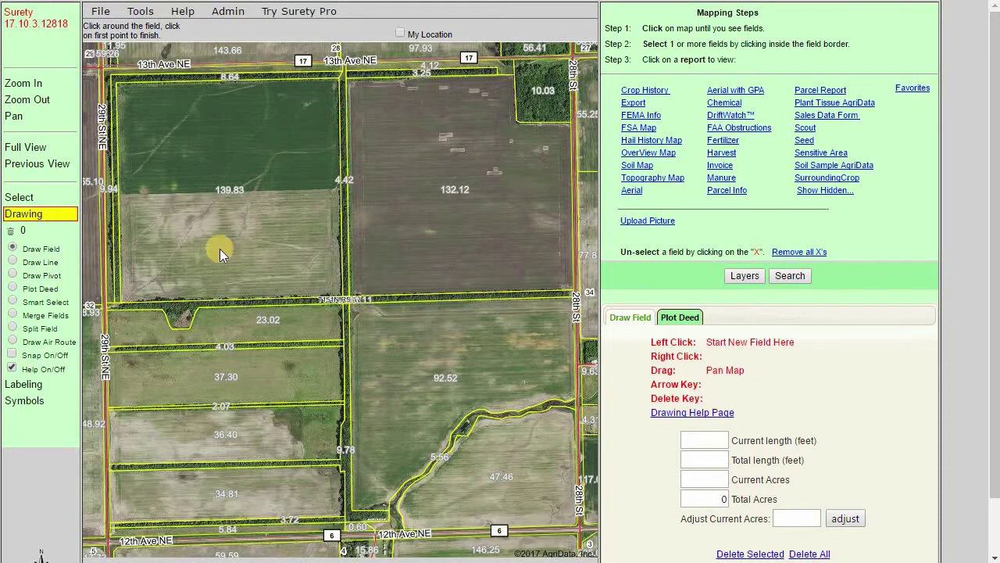
# Turn on the Split Field tool and pick the 139.83-acre field to divide.
pyautogui.click(12, 329)
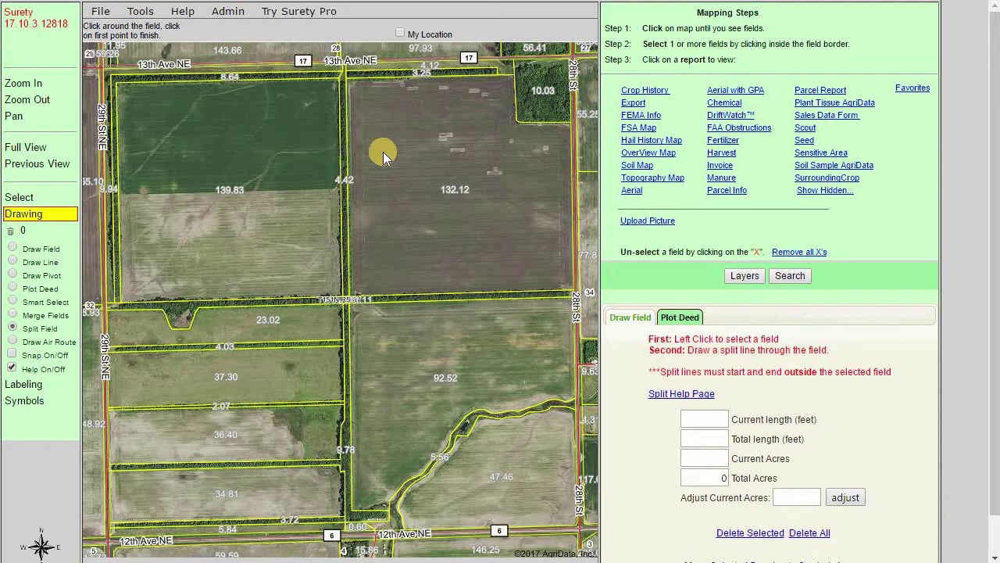
pyautogui.click(738, 280)
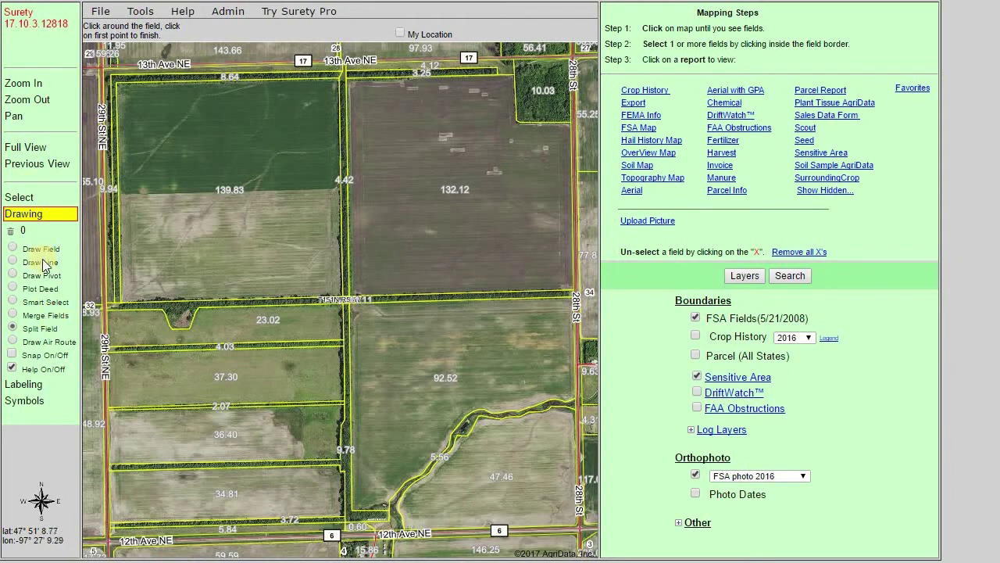
pyautogui.click(26, 198)
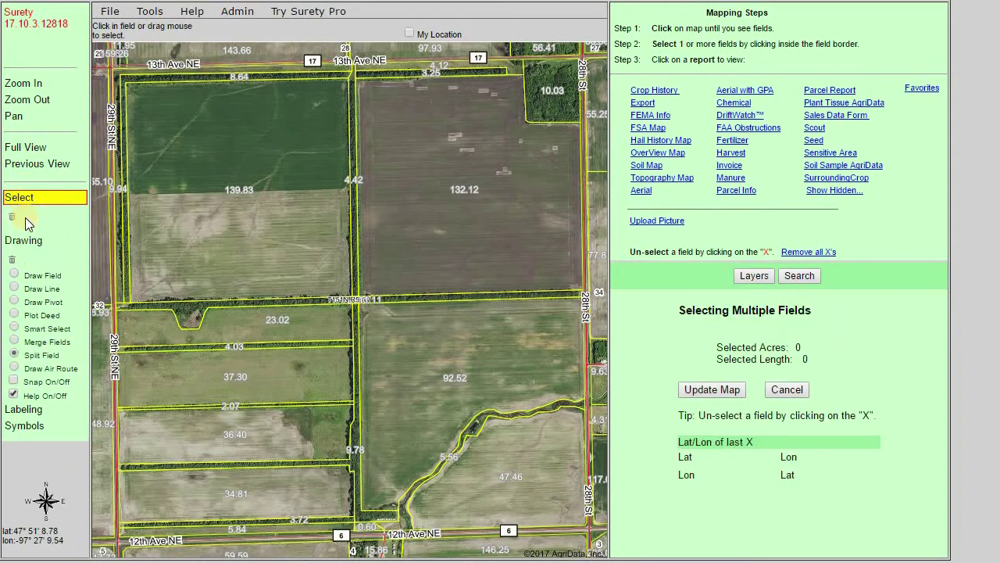
pyautogui.click(23, 230)
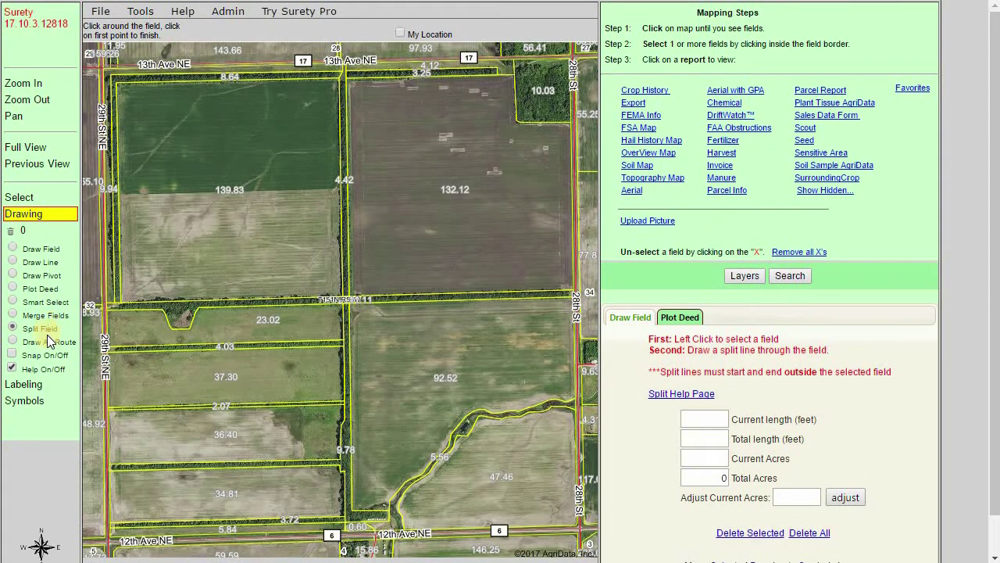
pyautogui.click(226, 156)
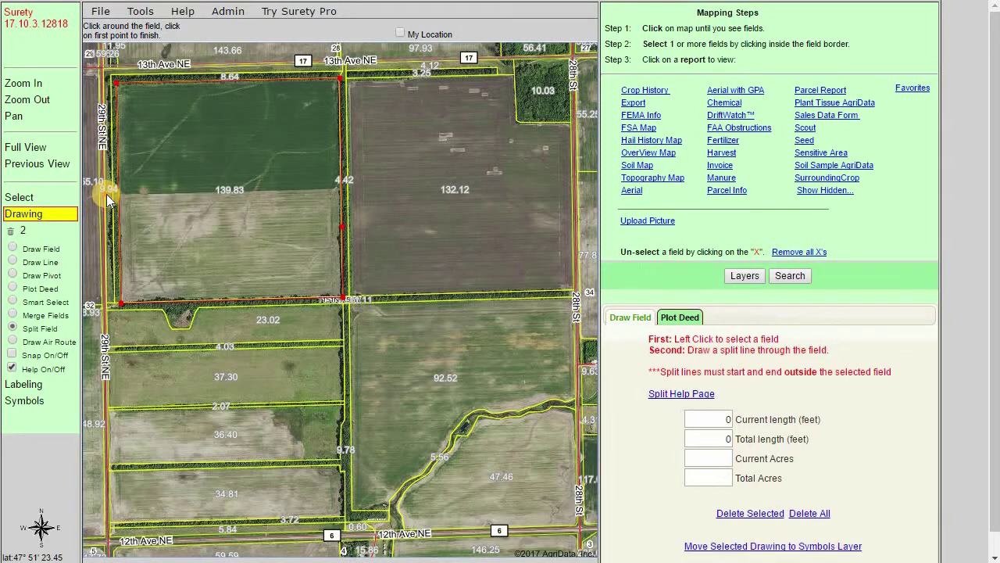
# Draw a west-to-east split line across the 139.83-acre field, making 70.57 and 69.26-acre parts.
pyautogui.click(106, 193)
pyautogui.doubleClick(165, 194)
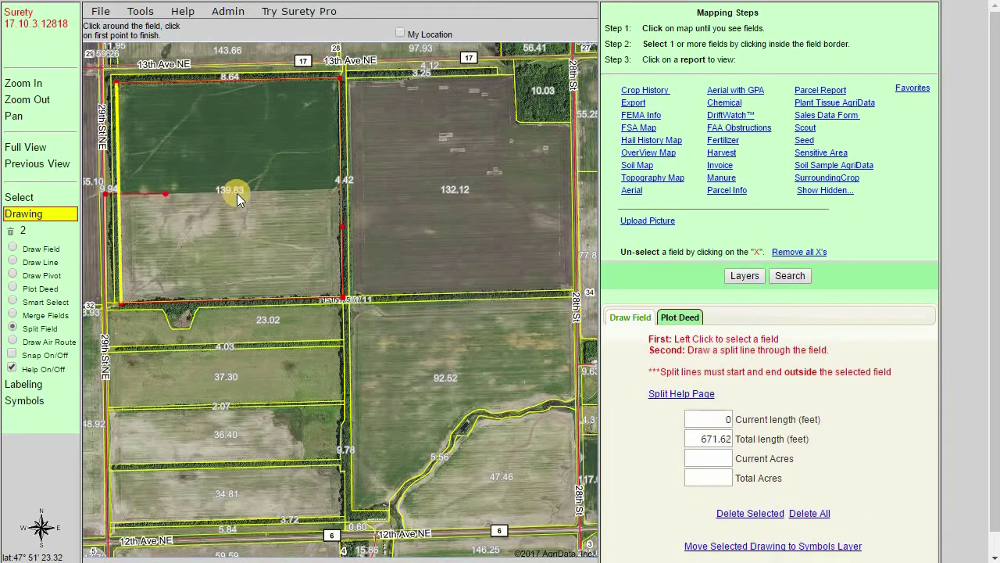
pyautogui.click(261, 164)
pyautogui.click(282, 195)
pyautogui.hotkey('ctrl', 'z')
pyautogui.hotkey('ctrl', 'z')
pyautogui.hotkey('ctrl', 'z')
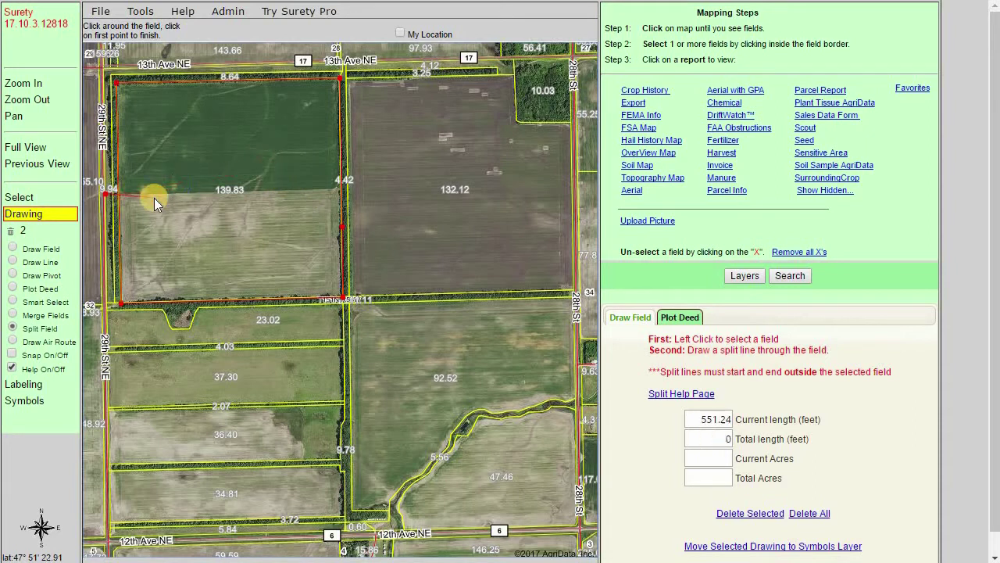
pyautogui.doubleClick(383, 187)
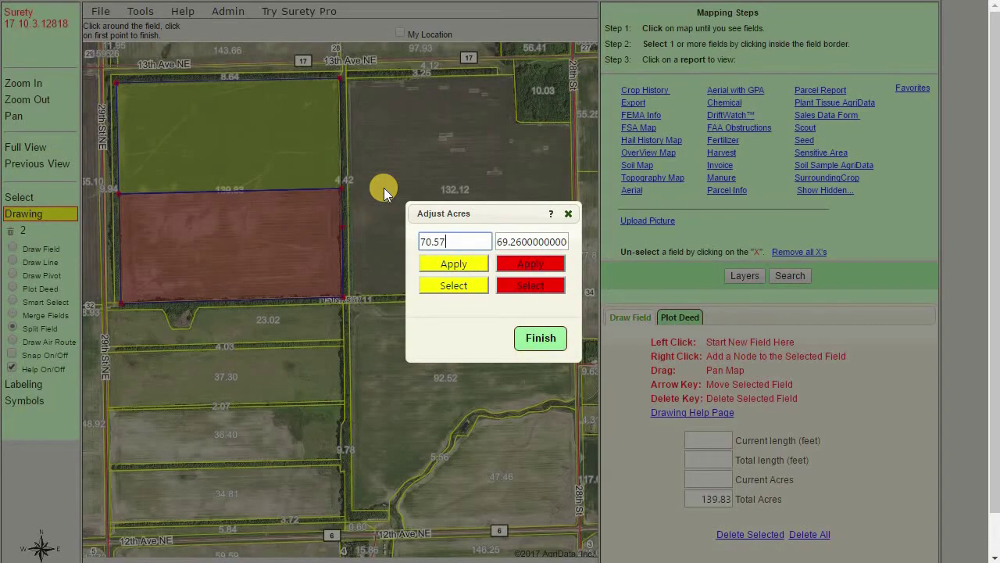
# Change the upper part's acreage from 70.57 to 65 in Adjust Acres and apply it.
pyautogui.click(415, 238)
pyautogui.doubleClick(415, 239)
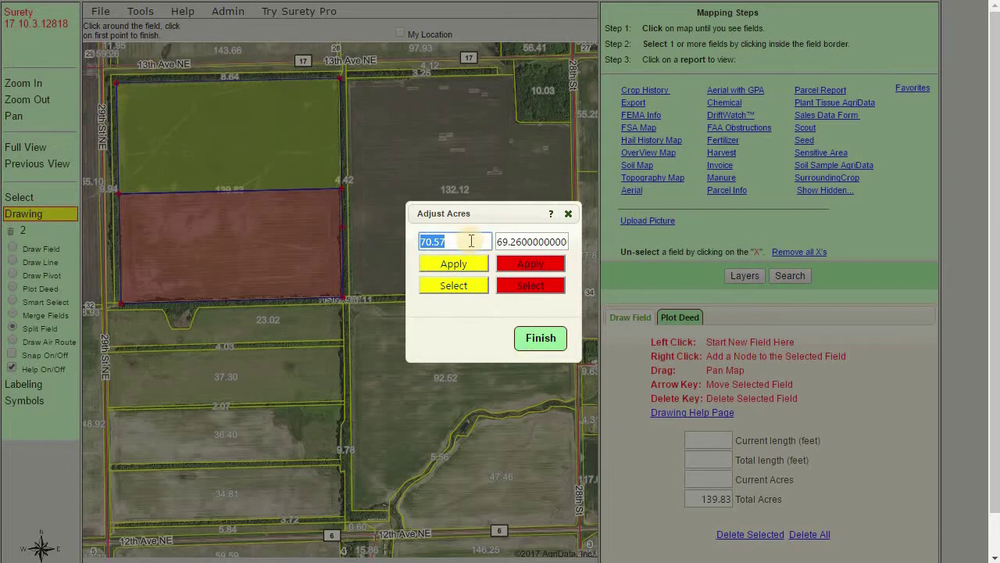
pyautogui.write('65')
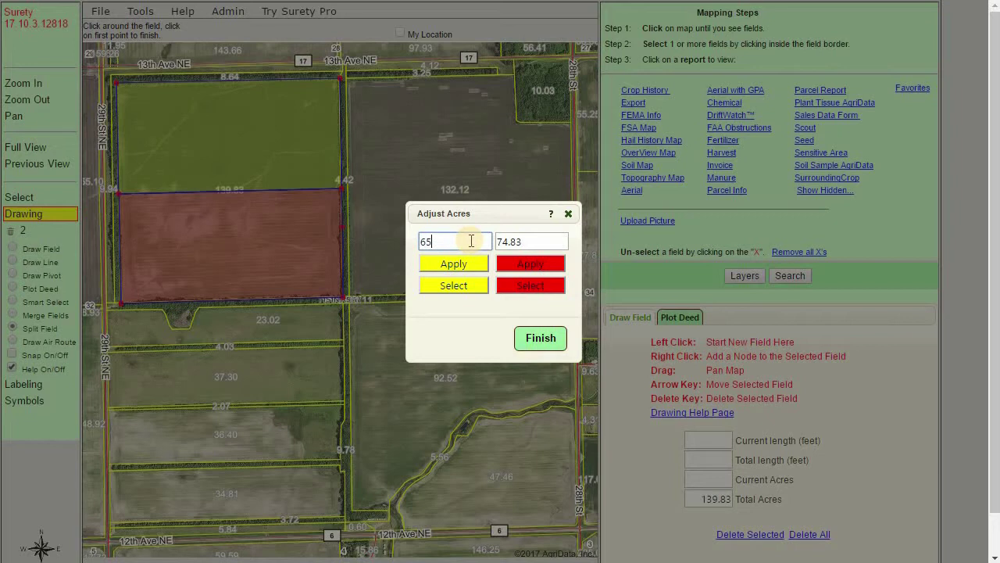
pyautogui.click(450, 264)
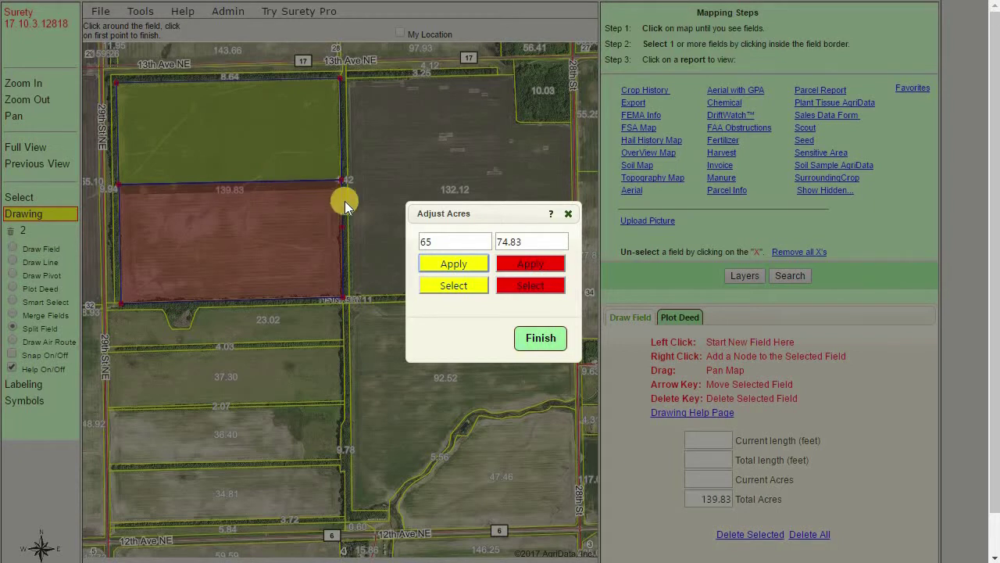
# Keep both the 65 and 74.83-acre parts and finish the split.
pyautogui.click(458, 287)
pyautogui.click(514, 287)
pyautogui.click(627, 162)
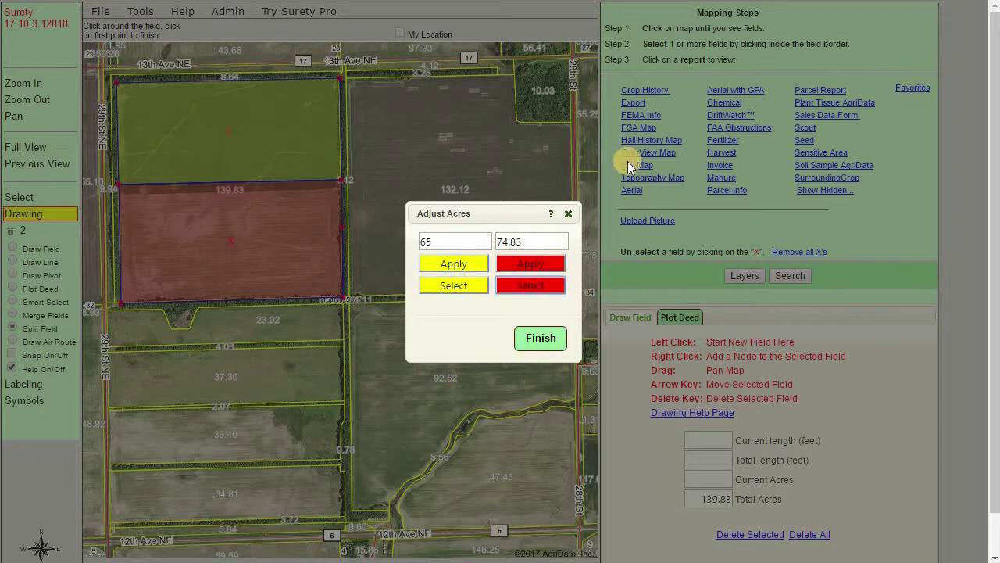
pyautogui.click(469, 283)
pyautogui.click(539, 347)
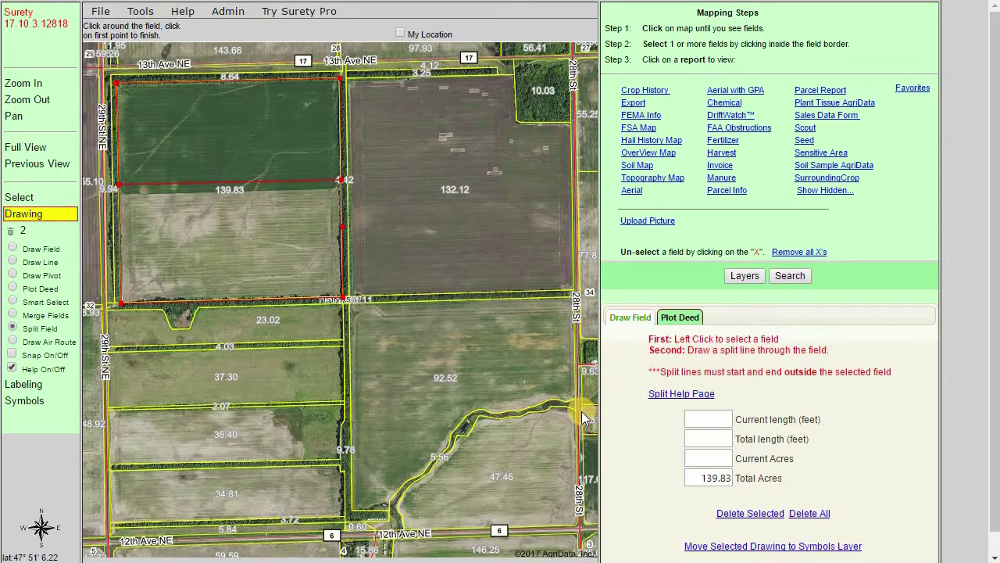
# Check that the upper field reads 65 acres and the lower 74.83, then switch to Merge Fields.
pyautogui.click(224, 241)
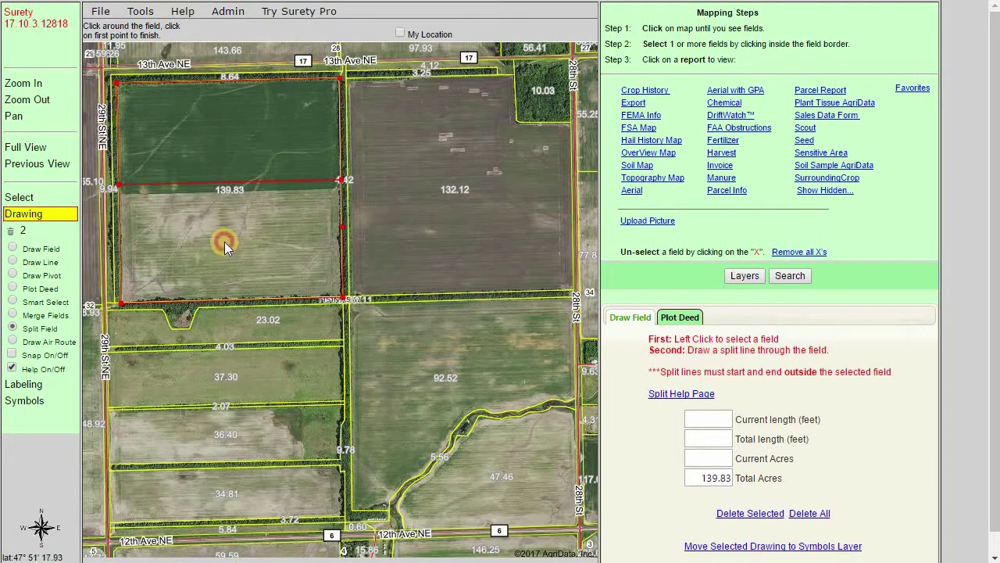
pyautogui.click(214, 134)
pyautogui.click(226, 241)
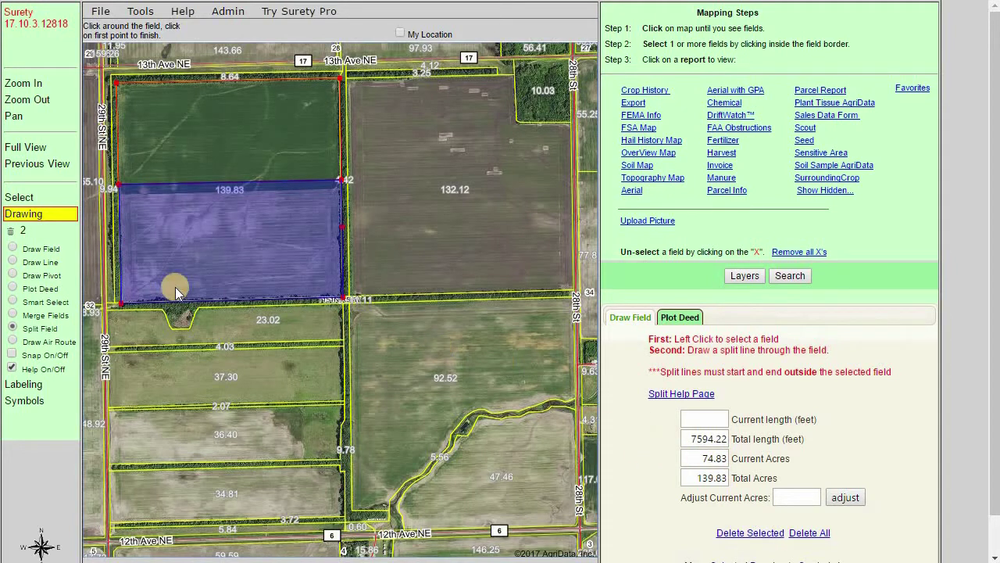
pyautogui.click(12, 314)
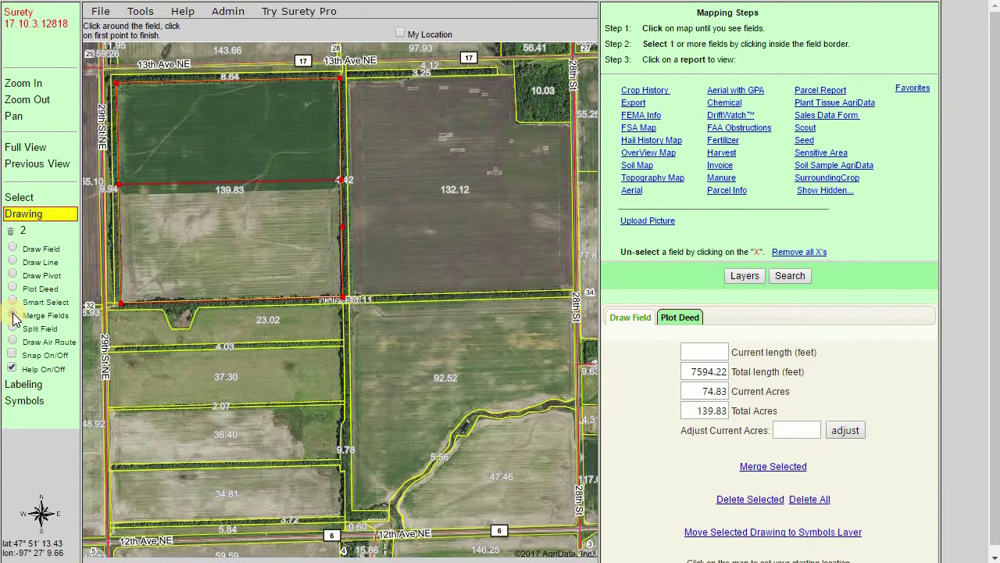
# Select the 74.83 and 65-acre halves and merge them back into one 139.83-acre field.
pyautogui.click(277, 239)
pyautogui.click(280, 151)
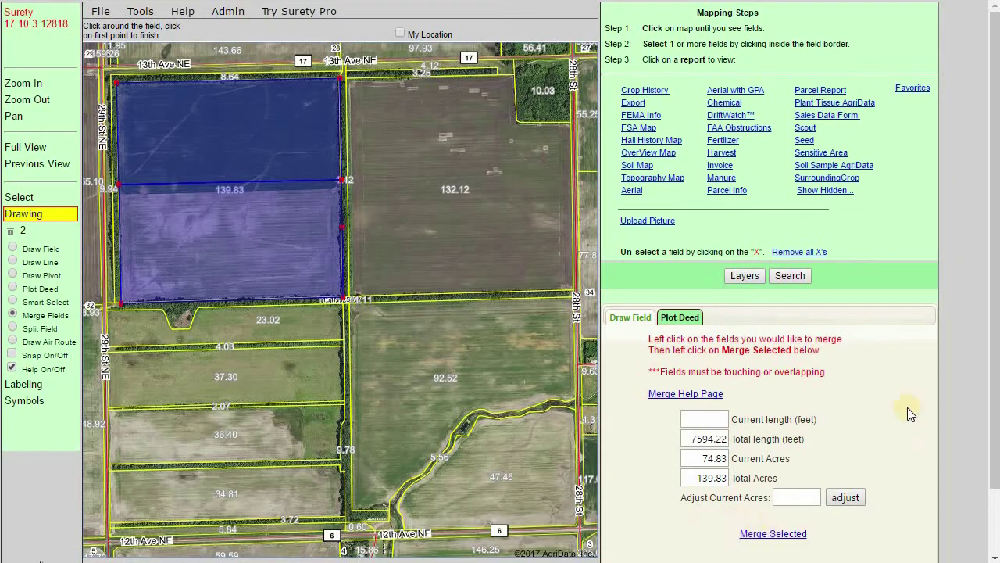
pyautogui.click(991, 312)
pyautogui.moveTo(990, 313); pyautogui.dragTo(978, 378)
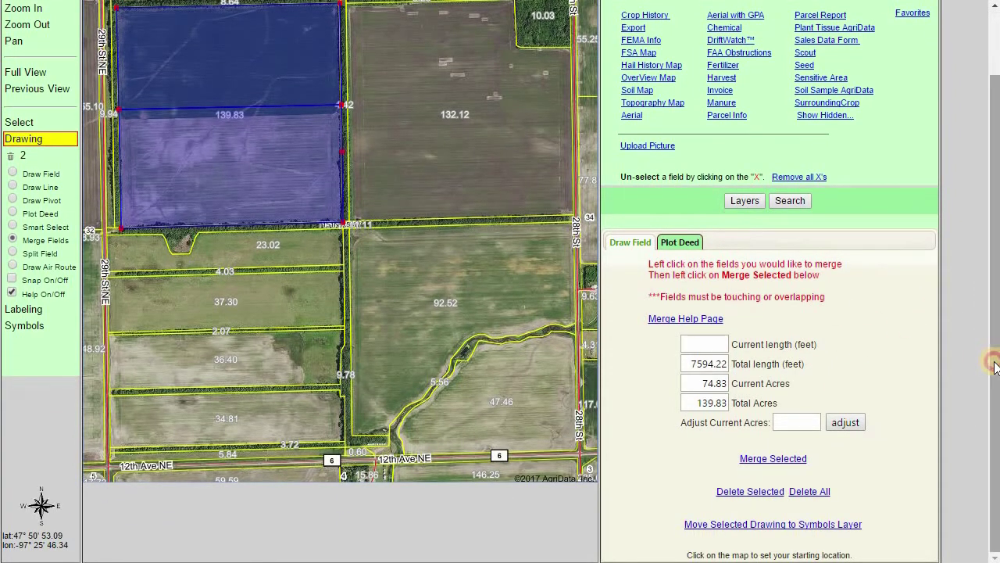
pyautogui.moveTo(994, 320); pyautogui.dragTo(995, 196)
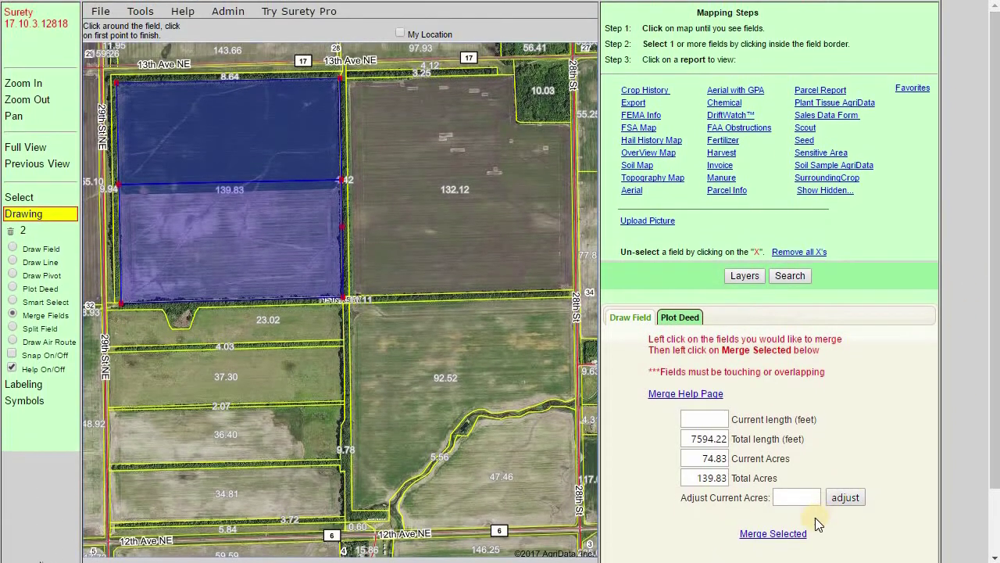
pyautogui.click(759, 534)
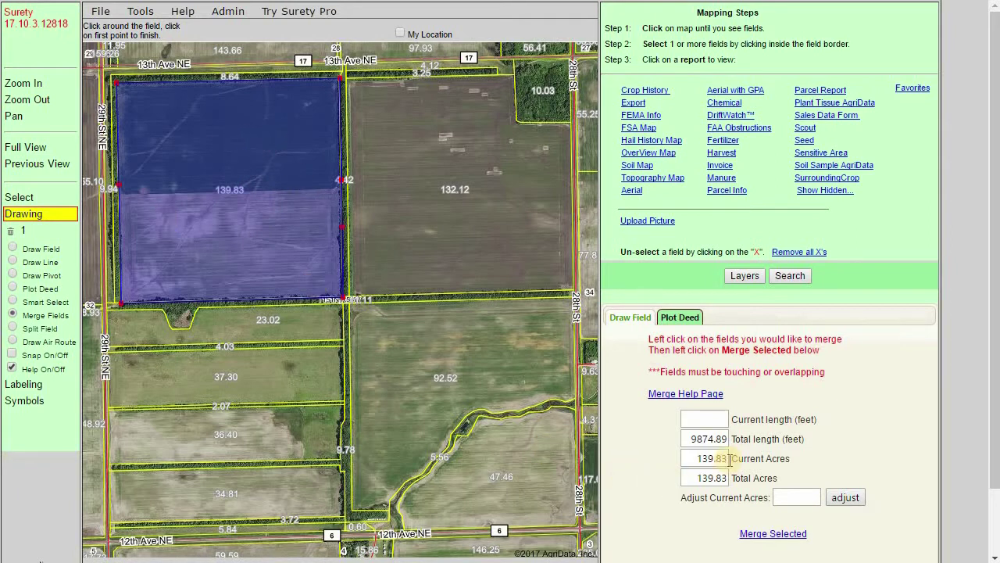
# Adjust the merged field to 140 acres, then drag its southeast corner diagonally, leaving 132.51 acres.
pyautogui.click(775, 492)
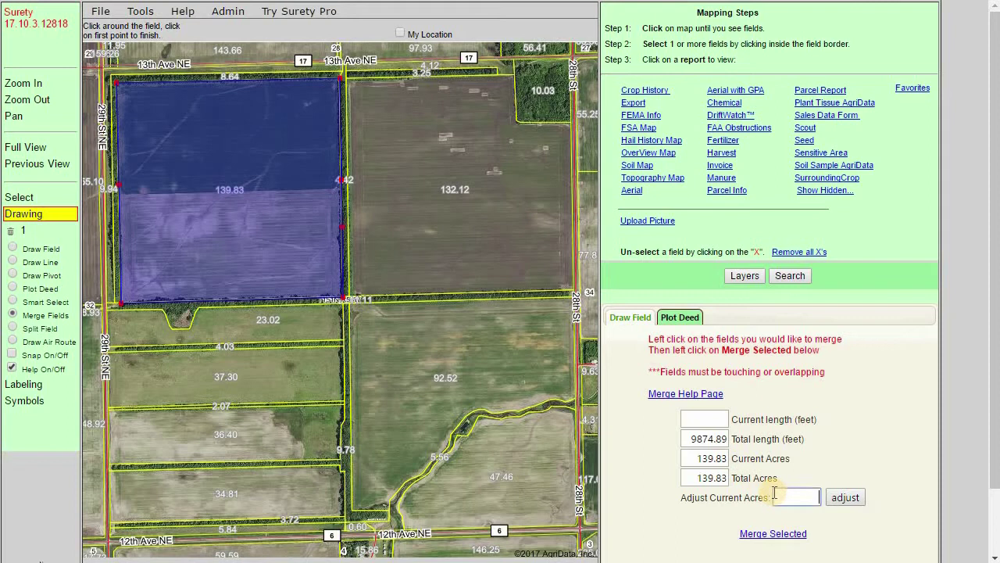
pyautogui.write('140')
pyautogui.click(844, 498)
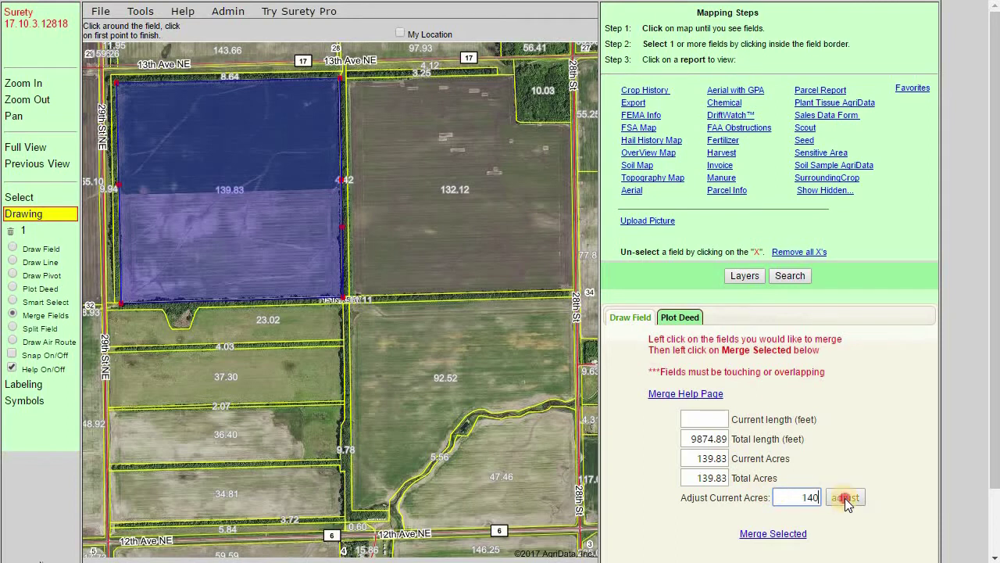
pyautogui.moveTo(343, 294); pyautogui.dragTo(264, 300)
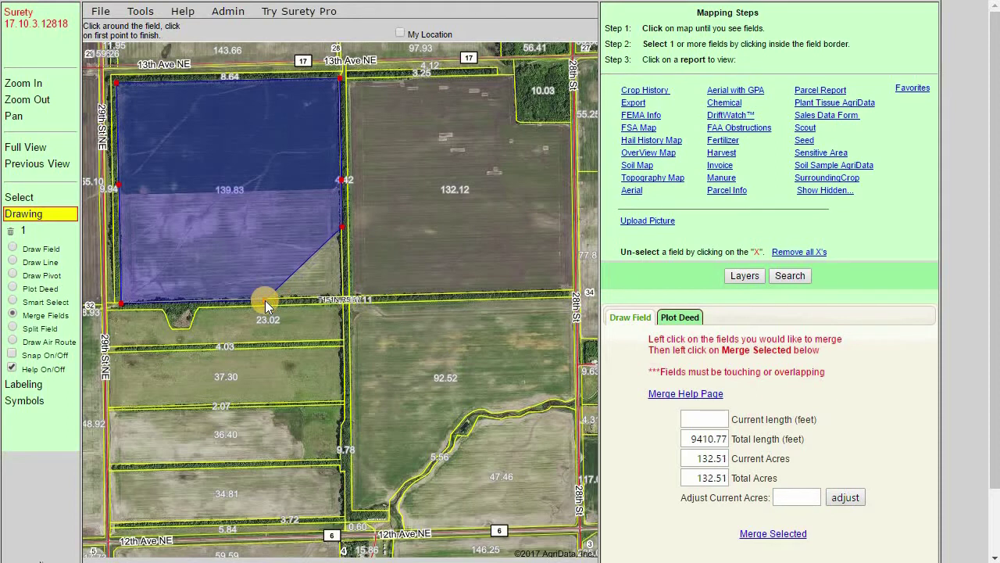
pyautogui.click(32, 312)
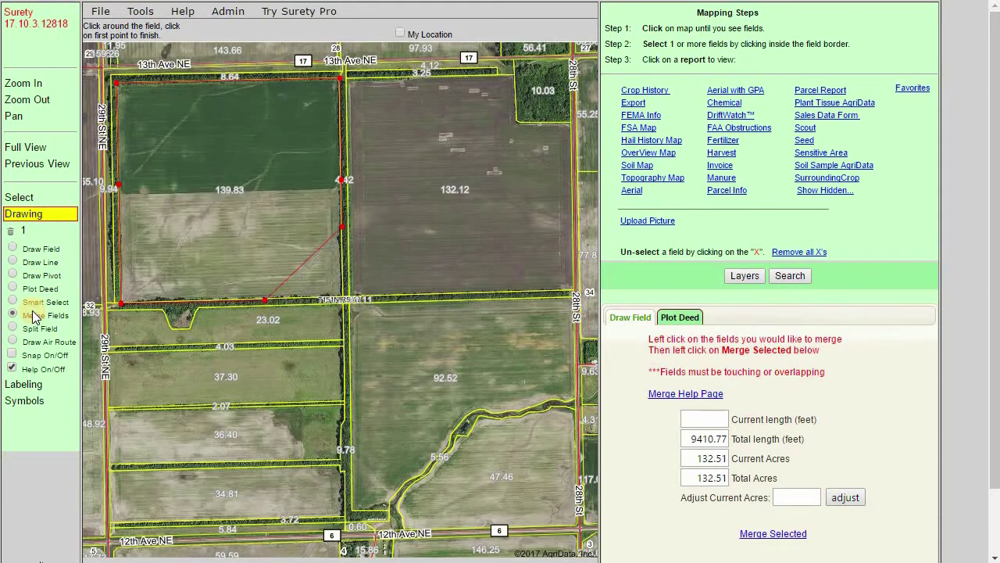
# Select the 23.02, 4.03 and 37.30-acre fields and merge them into one 64.35-acre field.
pyautogui.click(260, 336)
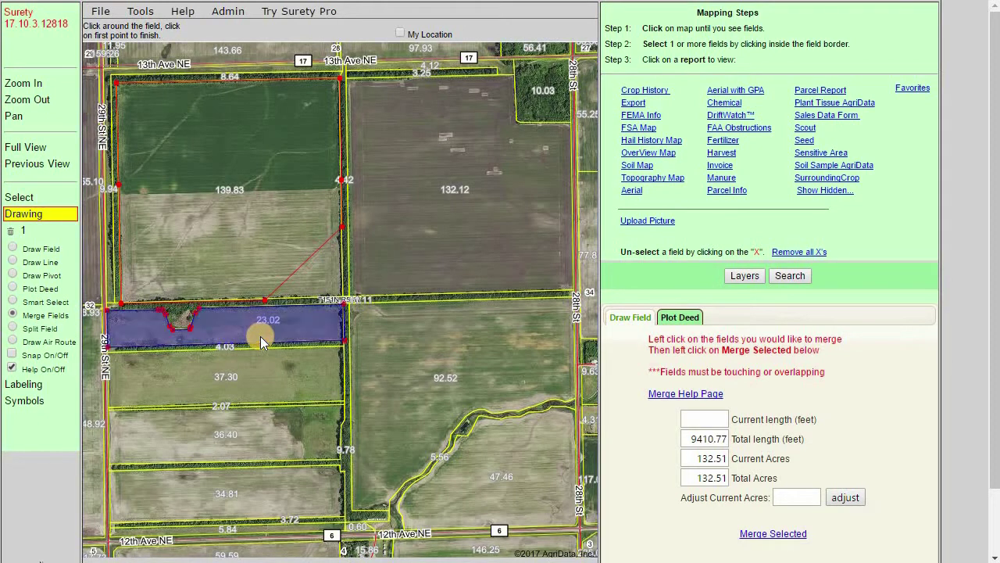
pyautogui.click(261, 345)
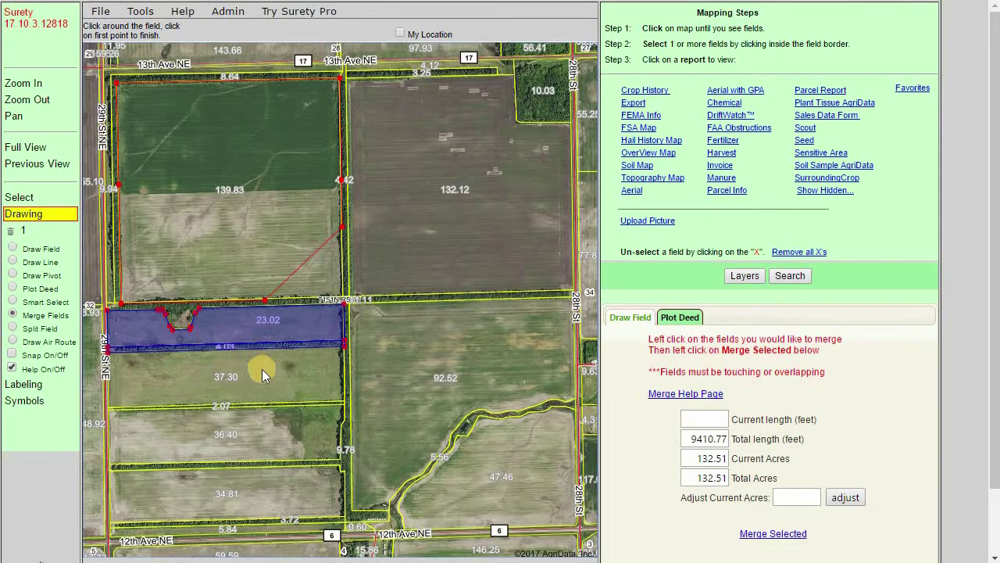
pyautogui.click(262, 374)
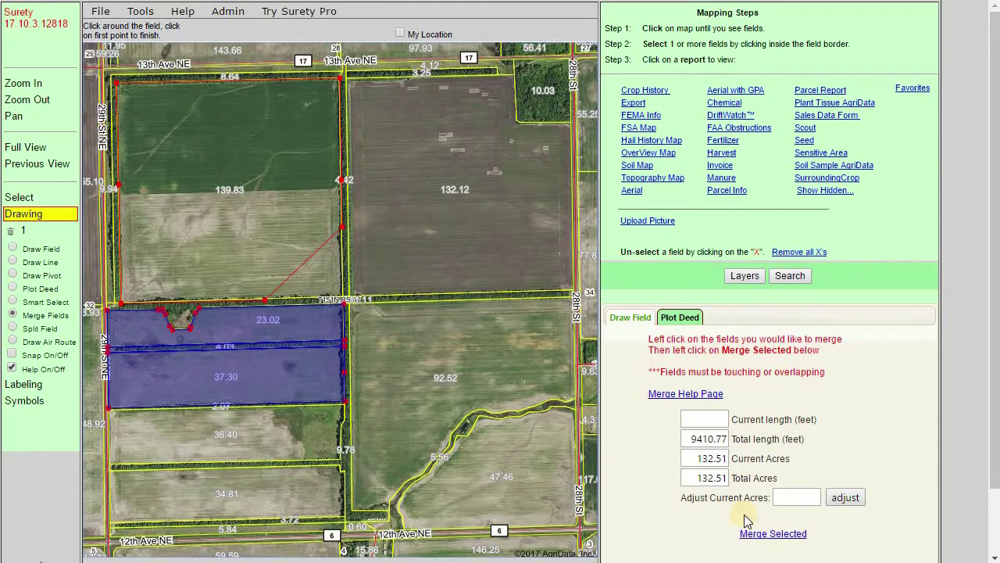
pyautogui.click(776, 536)
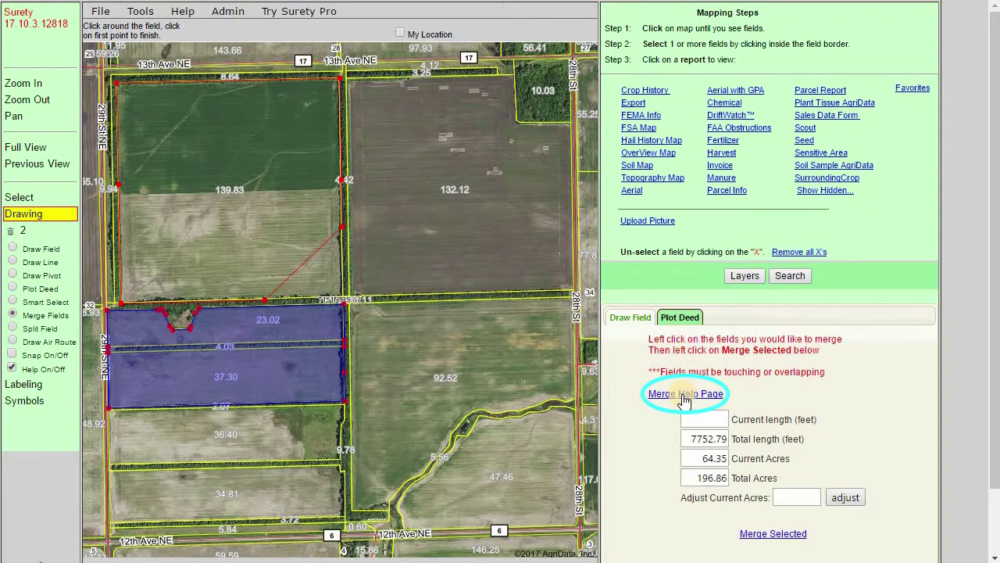
pyautogui.click(43, 329)
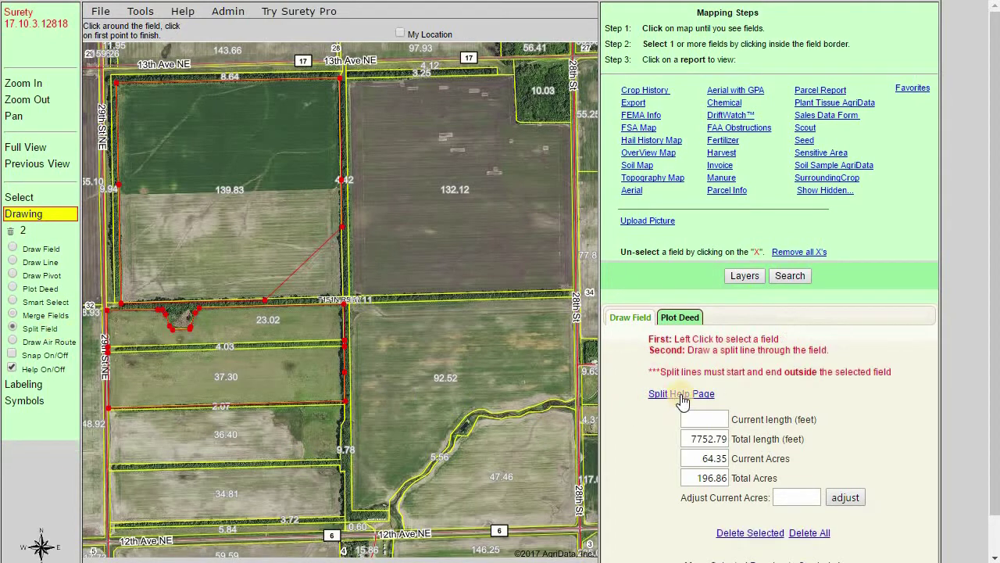